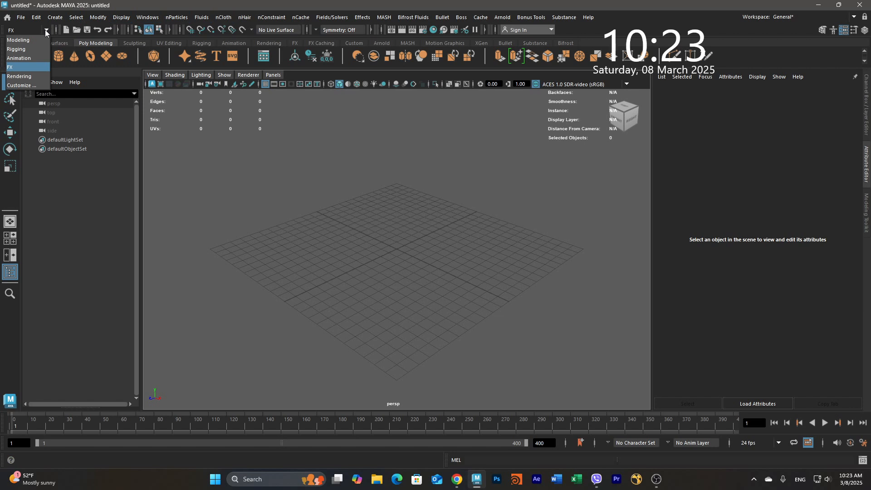
- Switch the menu set to FX
left_click(21, 66)
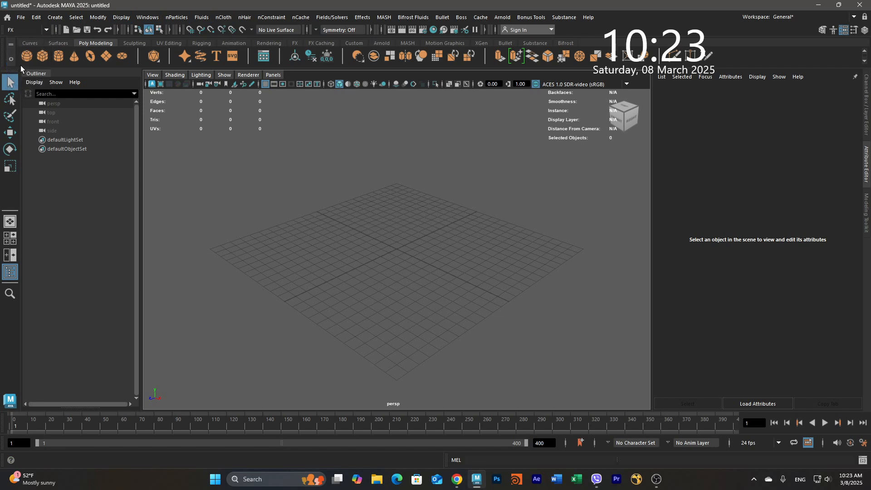
left_click(41, 31)
left_click(30, 66)
- Create an ocean with a preview plane size of 40 from the Ocean options
left_click(202, 18)
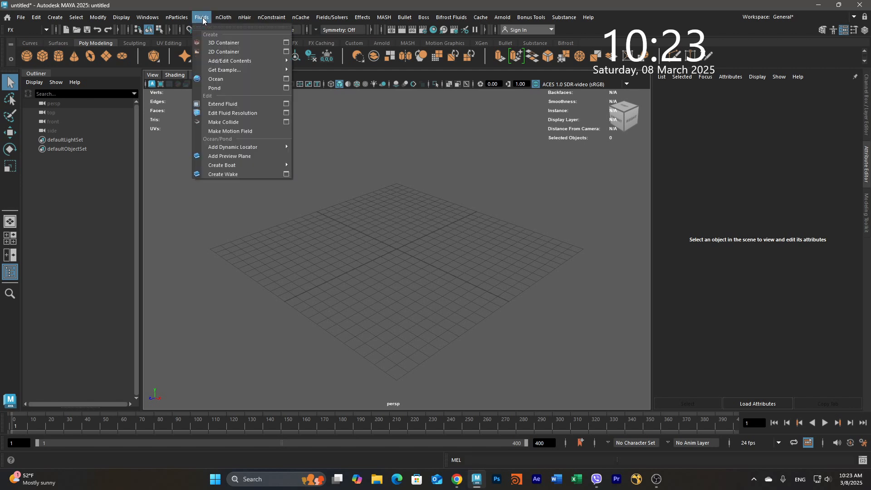
left_click(287, 80)
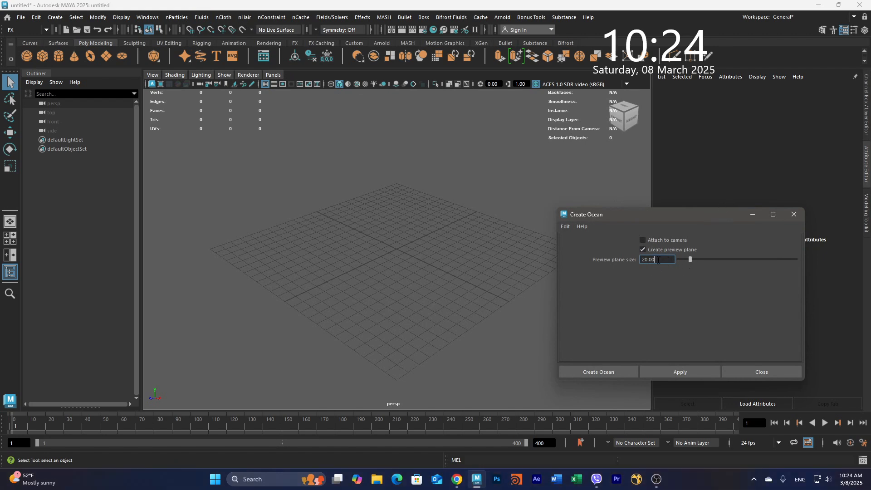
left_click_drag(657, 259, 621, 261)
type("40")
left_click(591, 372)
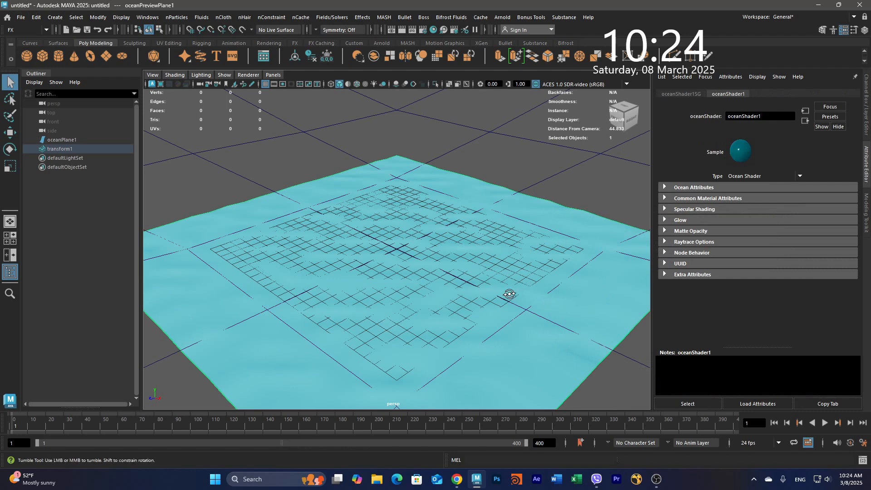
- Open the ocean shader of oceanPlane1 and raise its Ocean Attributes Scale to about 1.675
left_click_drag(509, 296, 546, 286, "alt")
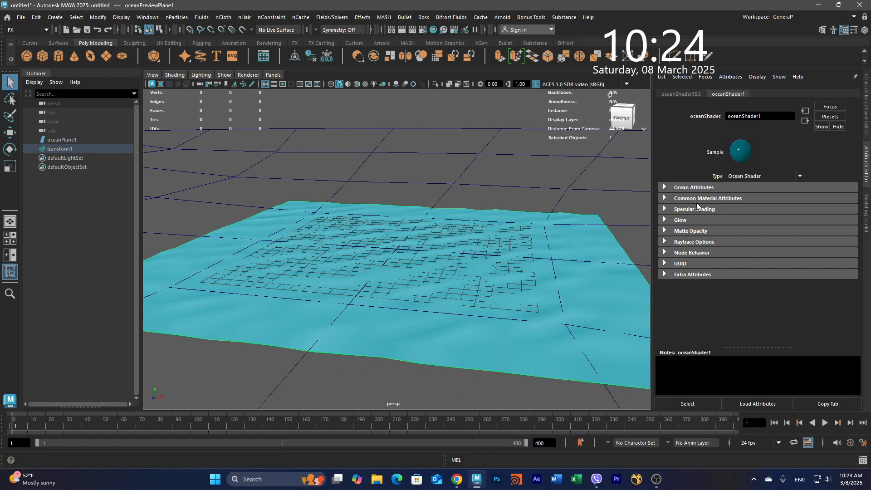
left_click(72, 138)
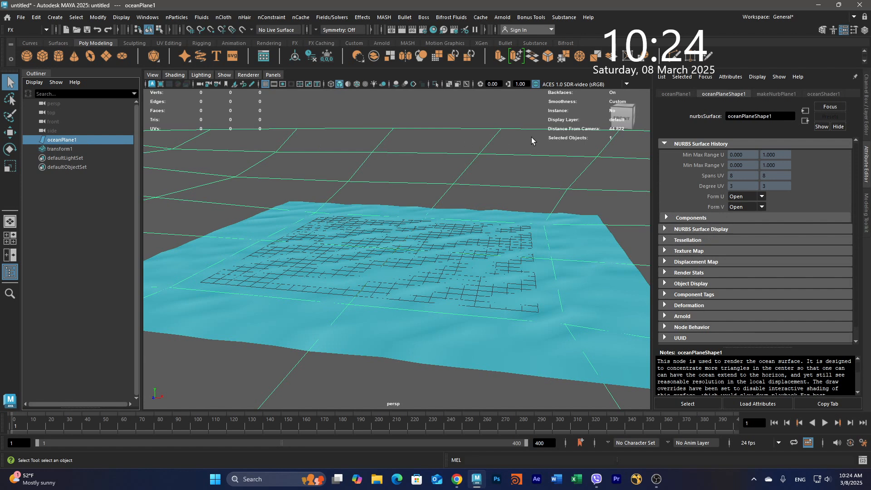
left_click(822, 94)
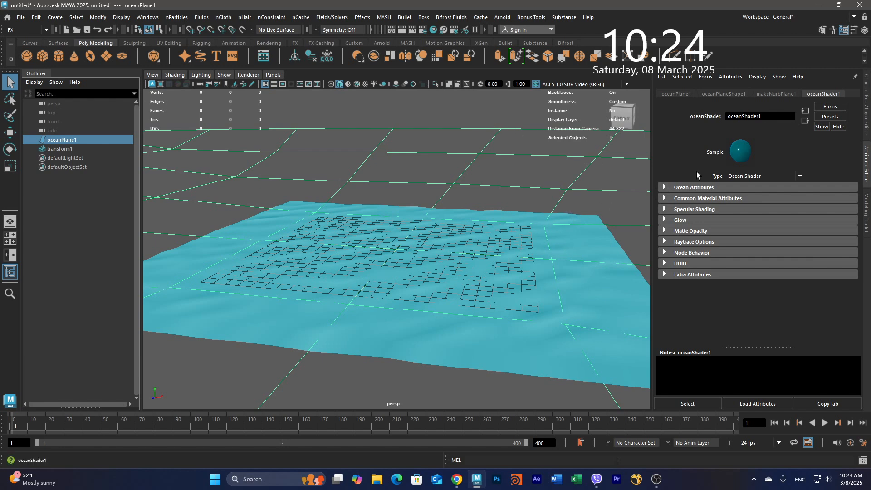
left_click(664, 187)
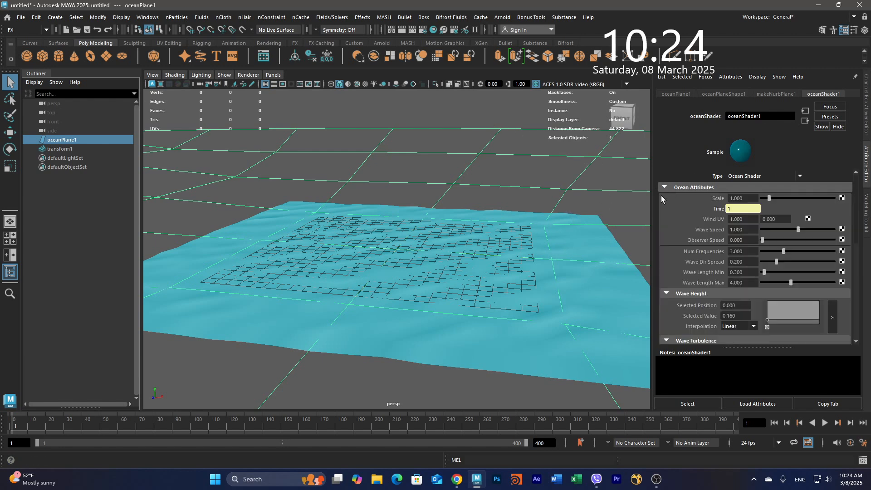
left_click_drag(768, 198, 777, 198)
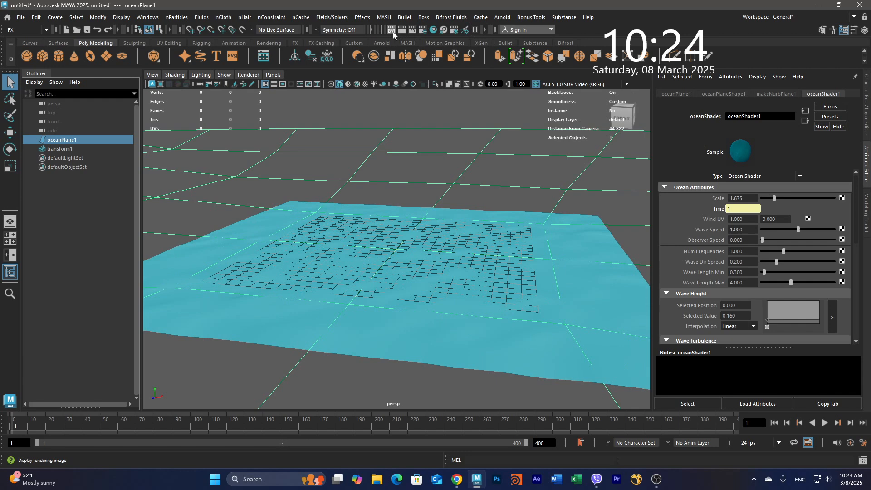
- Set the renderer to Maya Software in the render settings and render the current frame
left_click(393, 32)
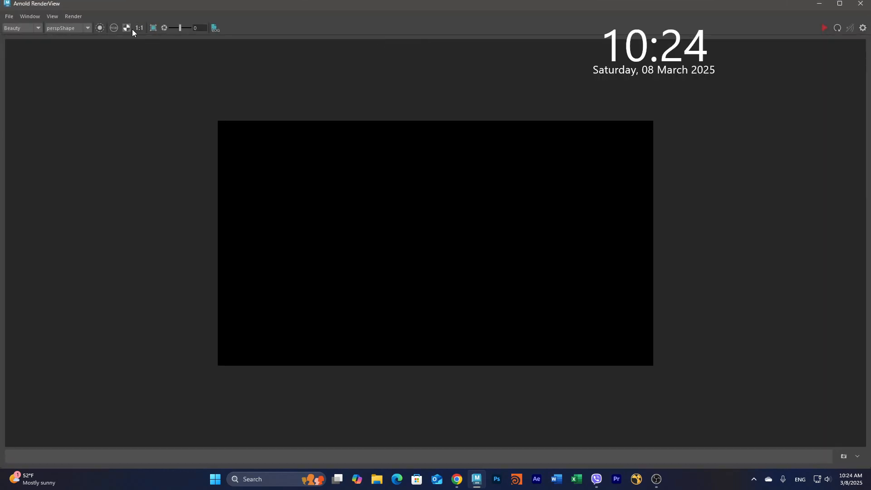
left_click(860, 4)
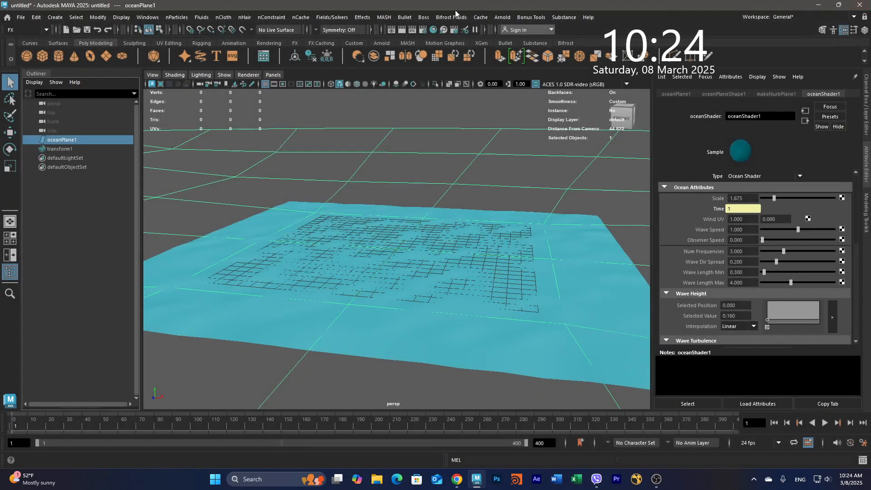
left_click(423, 29)
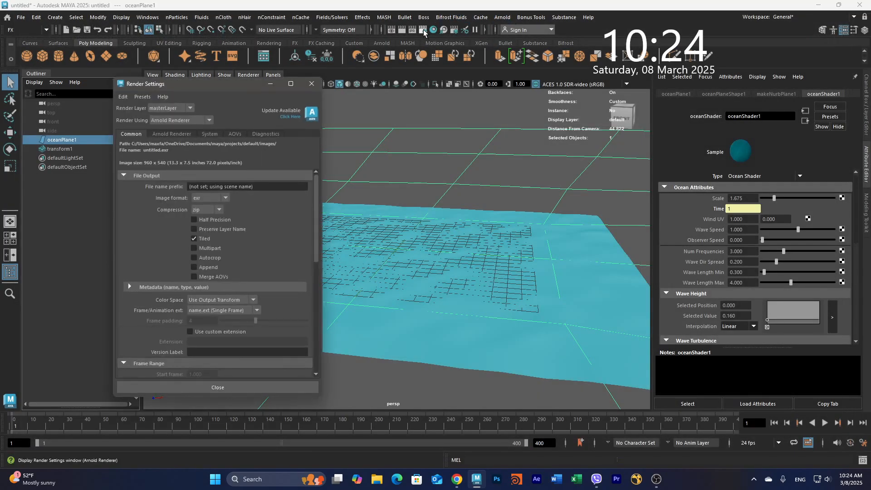
left_click(162, 121)
left_click(181, 130)
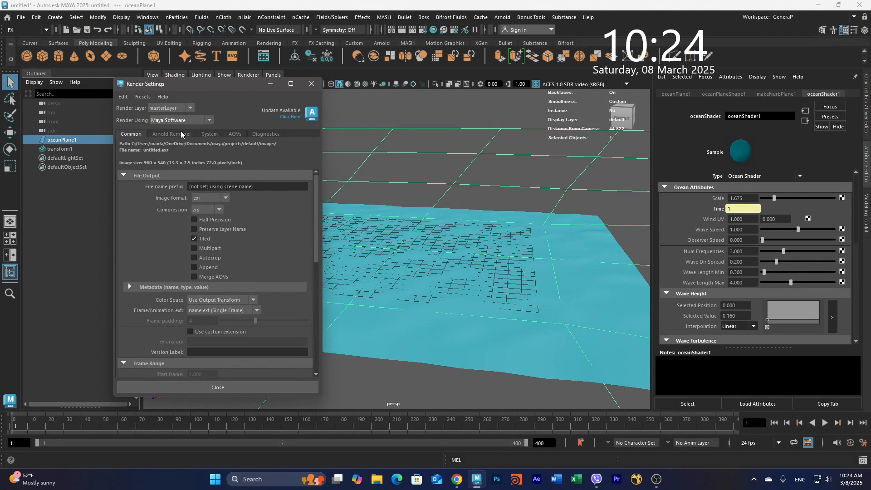
left_click(311, 83)
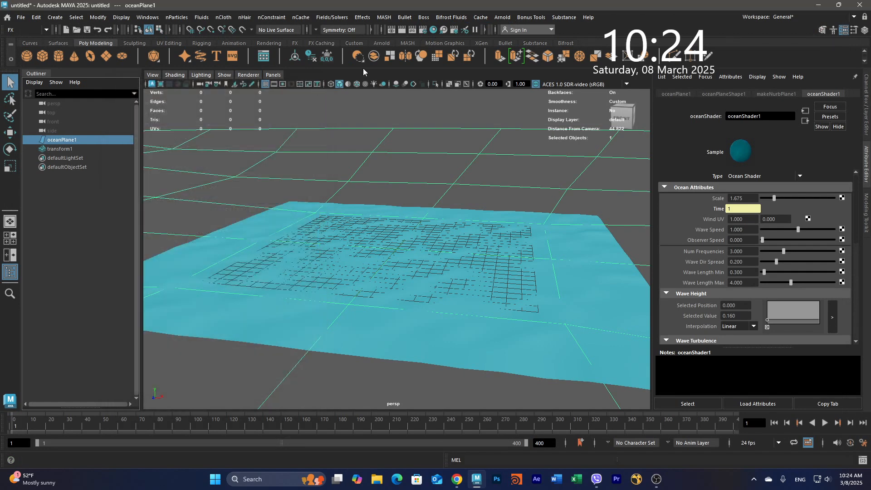
left_click(401, 31)
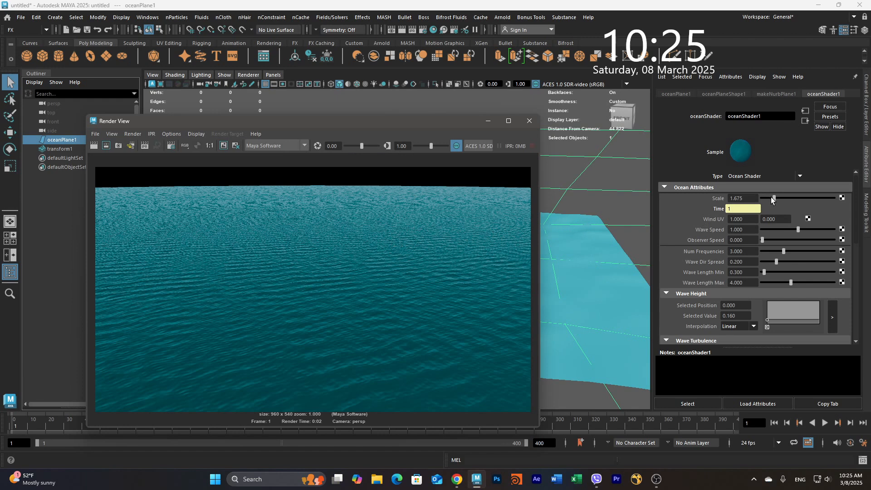
- Lower the ocean Scale to about 0.064, re-rendering the frame after each change
left_click_drag(773, 199, 766, 201)
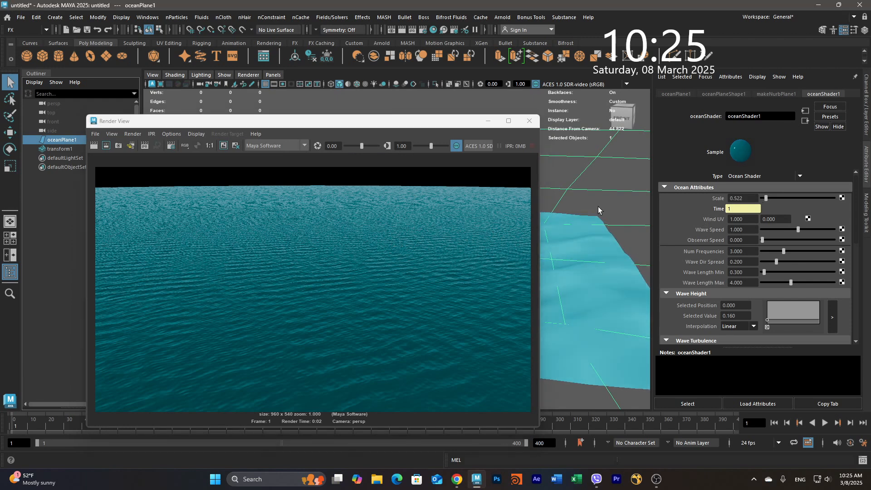
left_click(94, 145)
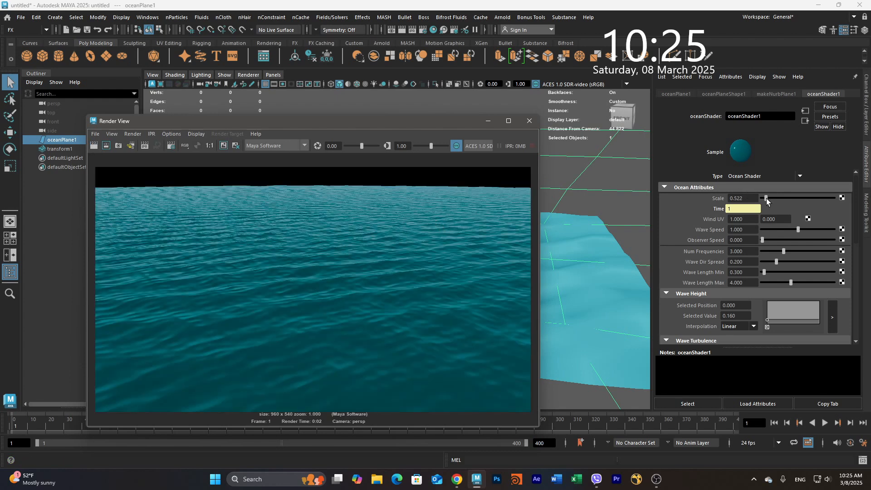
left_click_drag(766, 201, 763, 200)
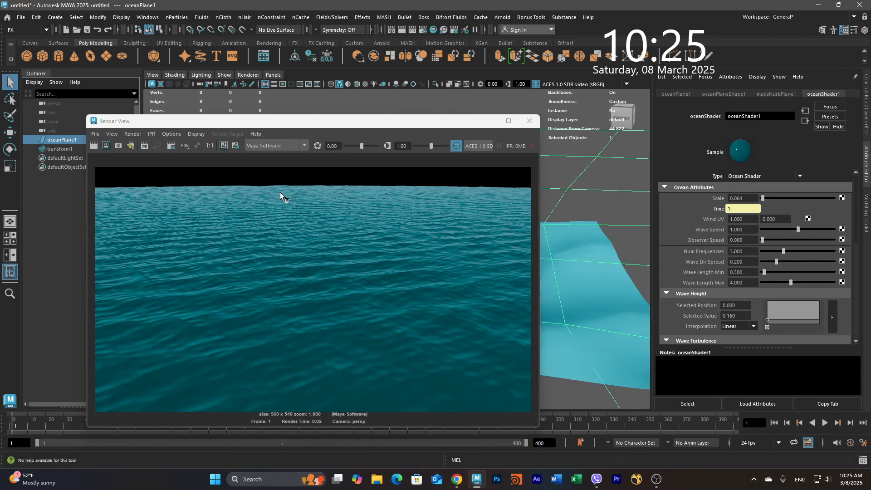
left_click(95, 145)
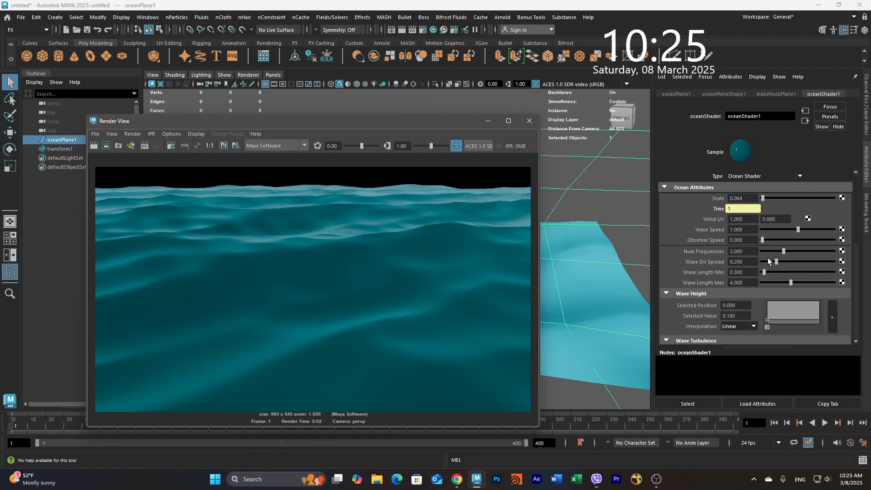
- Set the ocean's Num Frequencies to about 0.769, re-rendering the frame to compare
left_click_drag(786, 255, 816, 252)
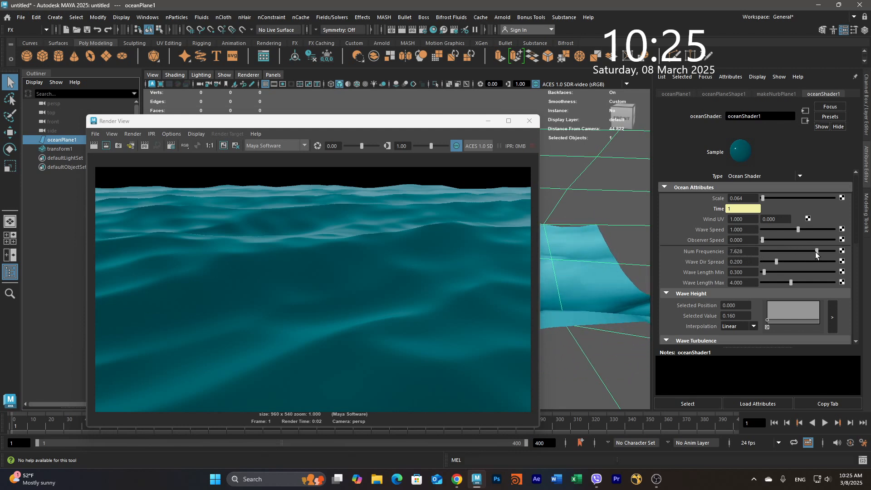
left_click(93, 145)
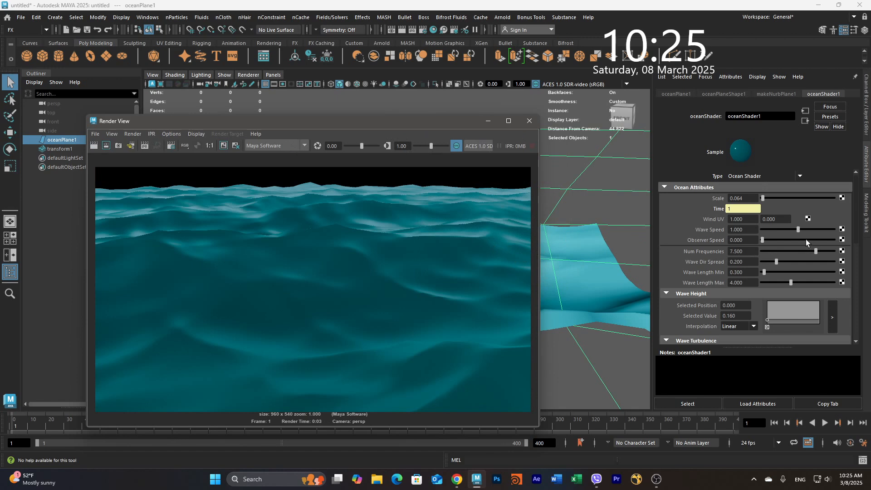
left_click(767, 250)
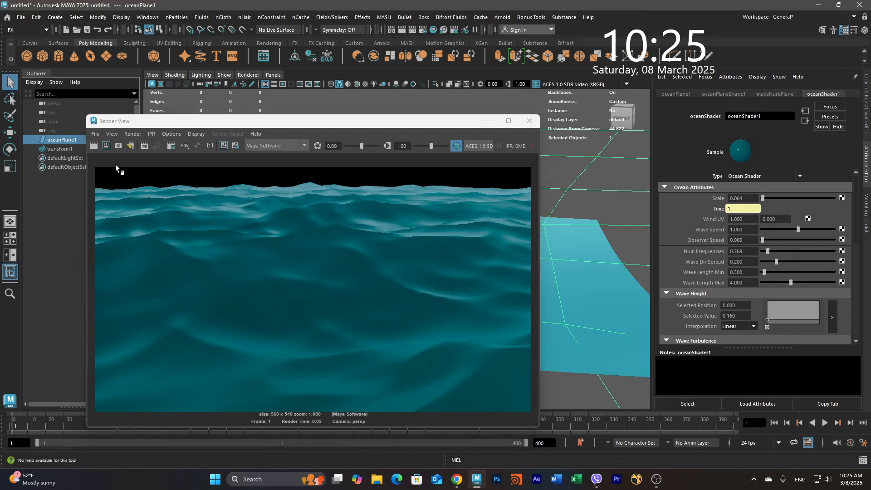
left_click(93, 146)
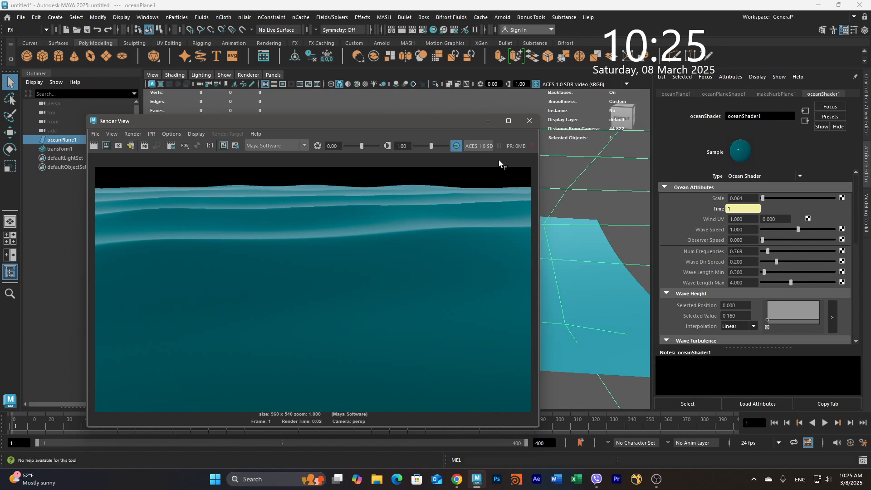
- Raise Num Frequencies to about 9.167 and play back the ocean animation in the viewport
left_click(488, 120)
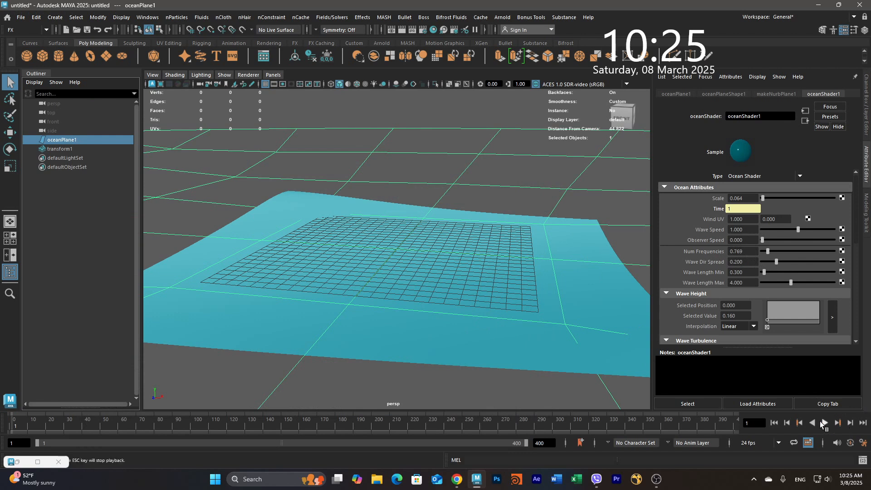
left_click(826, 422)
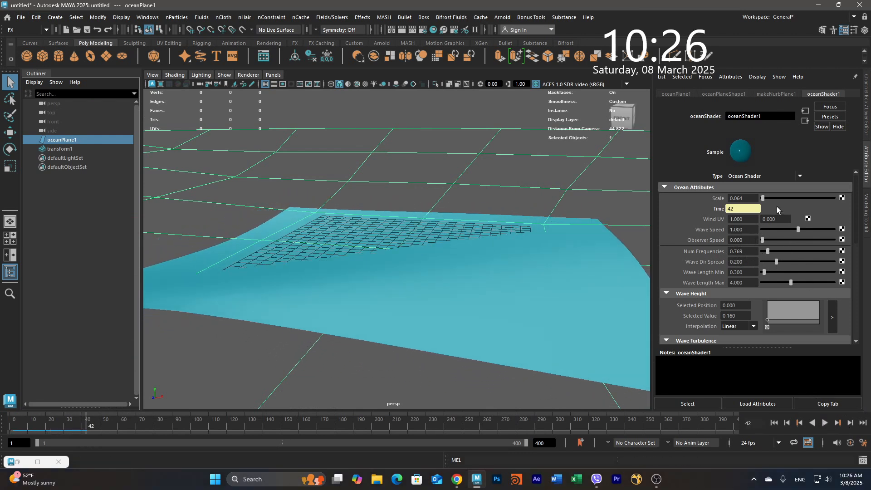
left_click_drag(769, 247, 827, 267)
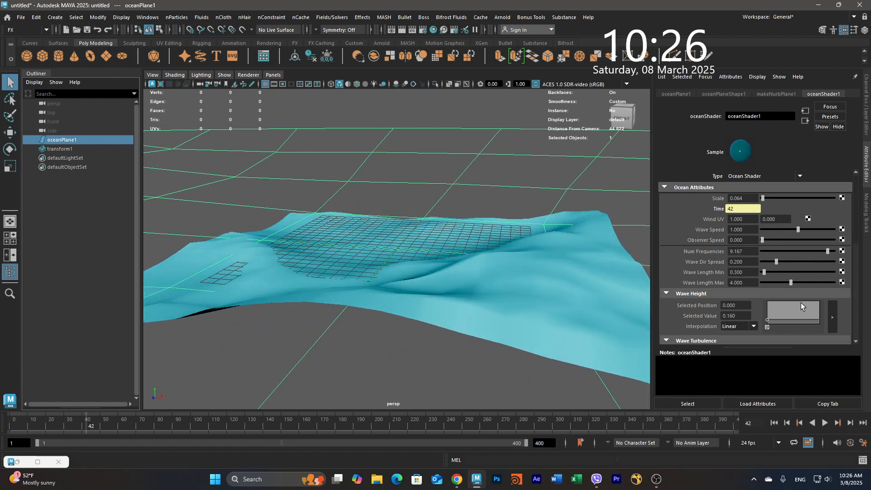
left_click(825, 423)
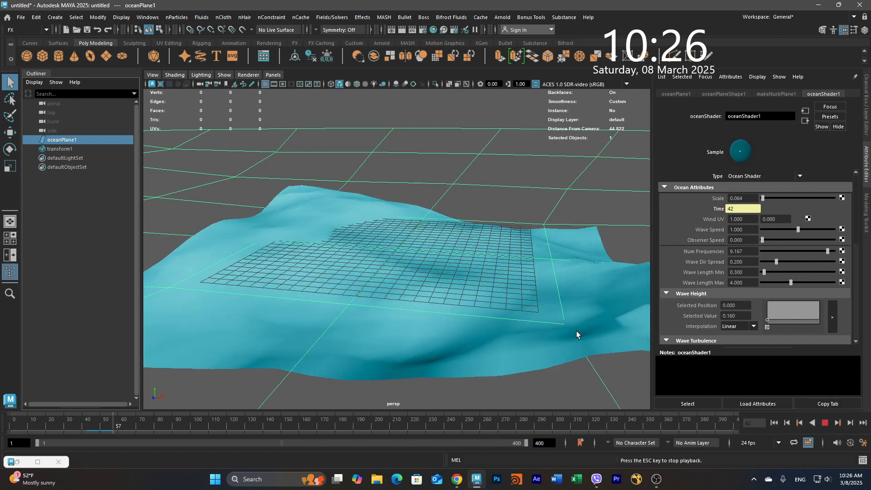
left_click_drag(534, 317, 573, 323, "alt")
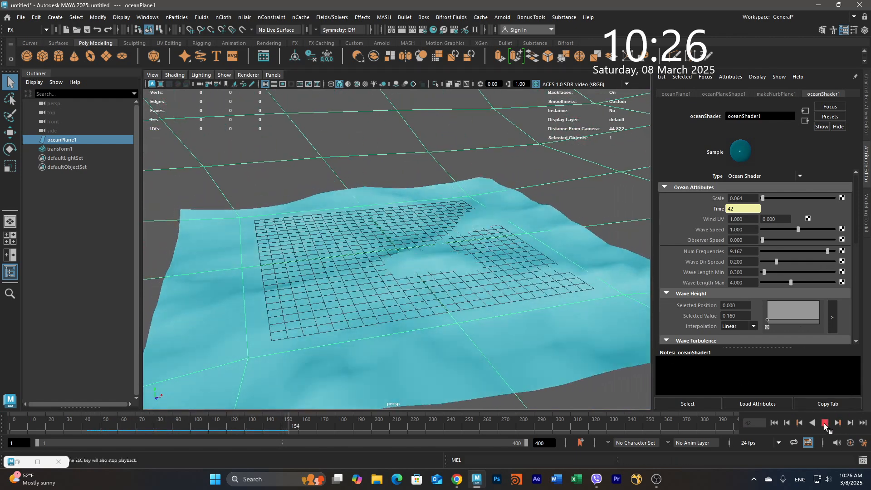
left_click(825, 422)
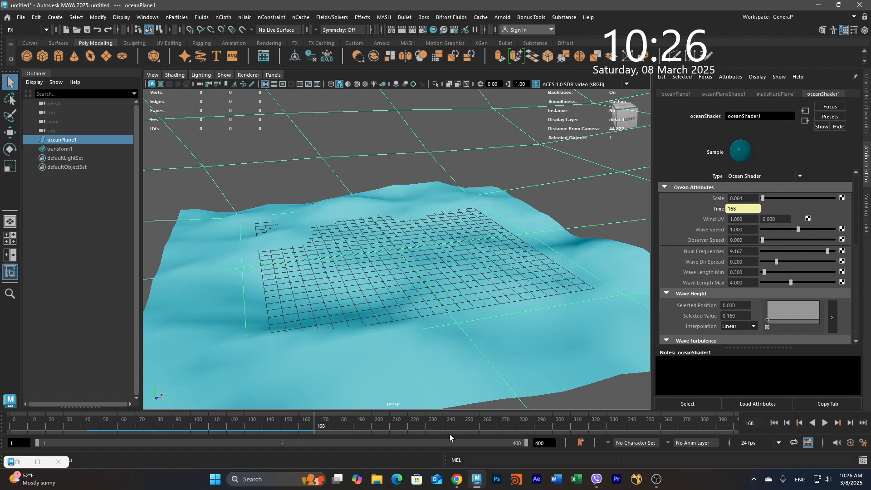
- Set the animation end time to 100
left_click_drag(550, 445, 523, 444)
type("100")
key("Return")
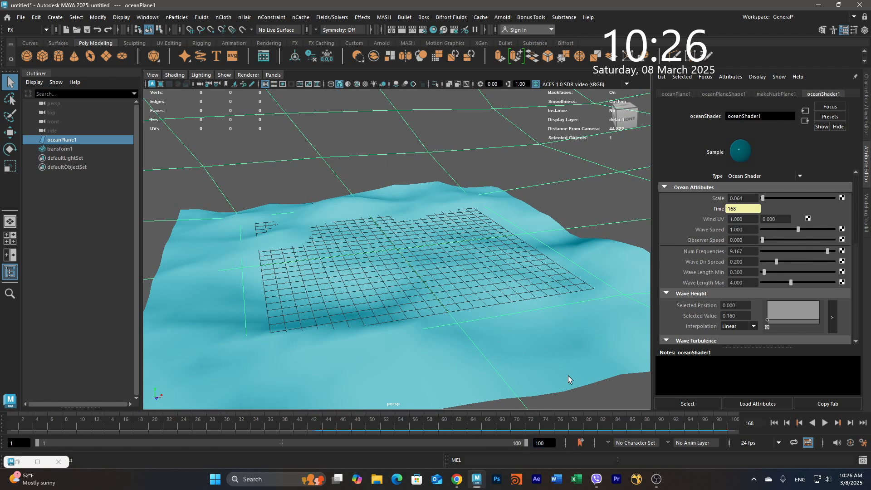
- In the render settings, set the frame/animation extension to name.#.ext and the image format to Maya IFF
left_click(423, 31)
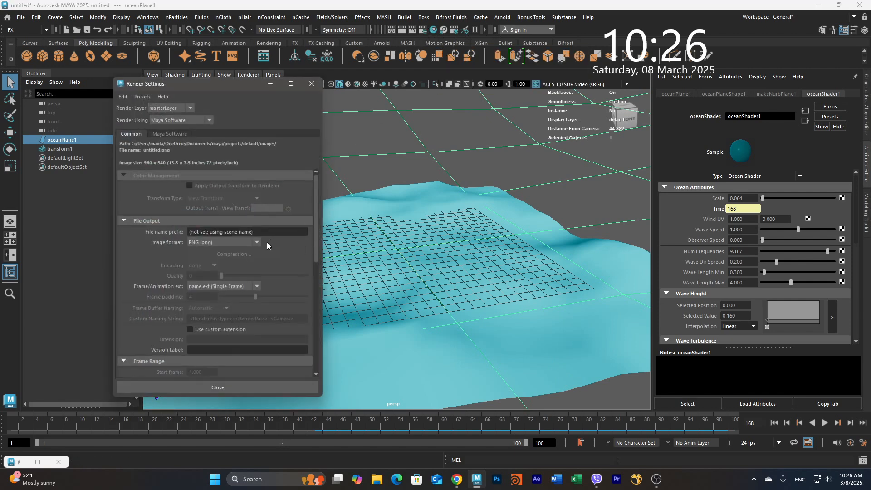
left_click(222, 286)
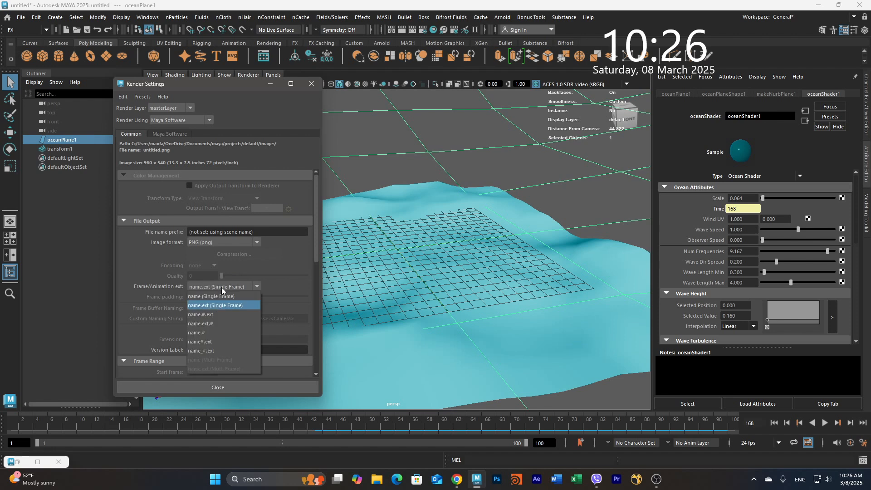
left_click(213, 314)
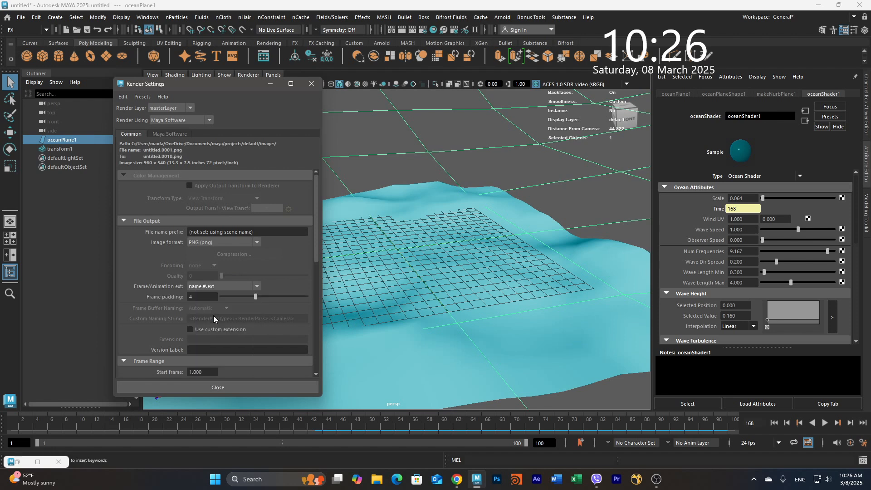
left_click(254, 246)
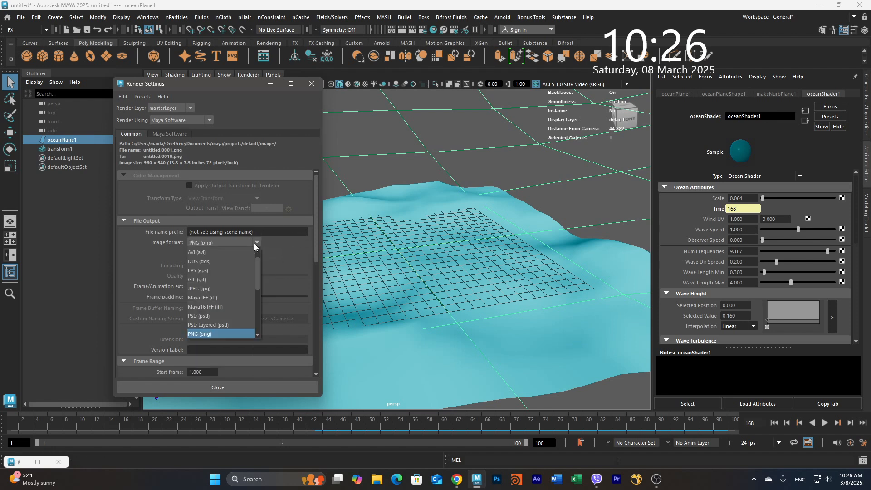
left_click(217, 298)
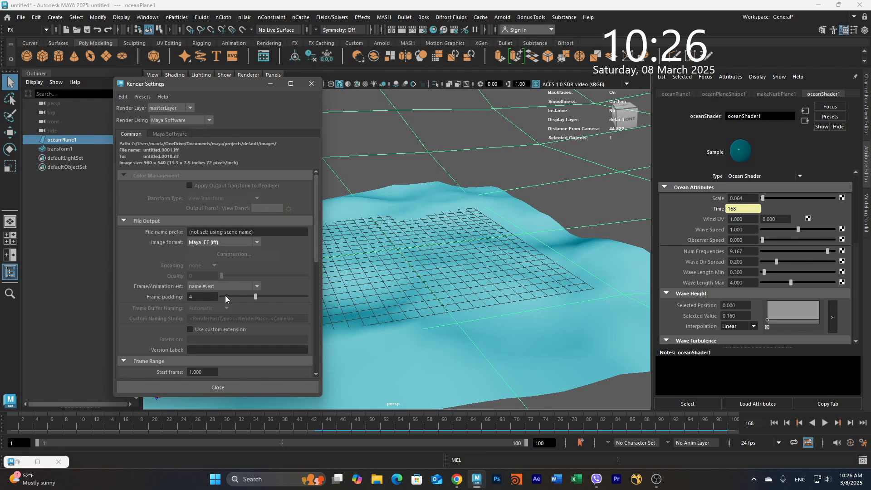
- Set the render End frame to 100 and close the render settings
scroll(249, 293, "down", 3)
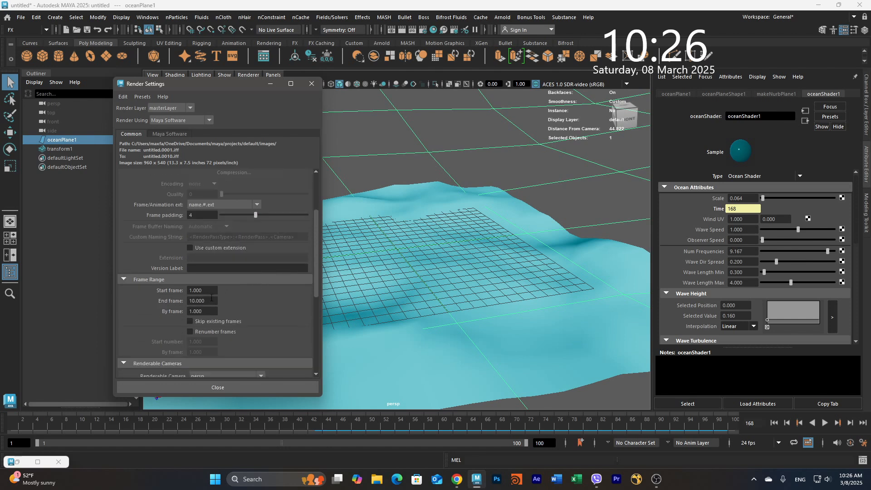
left_click_drag(210, 300, 180, 301)
type("100")
left_click(228, 382)
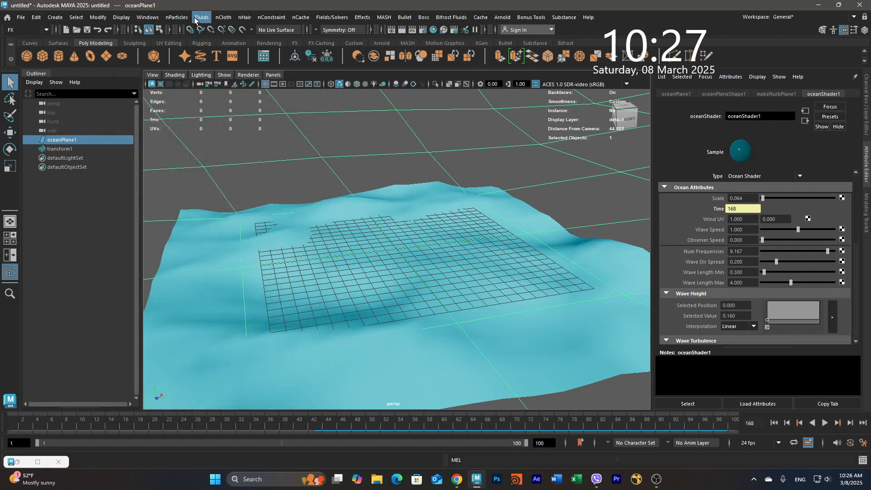
- Switch to the Rendering menu set and batch render the animation using all available processors
left_click(47, 29)
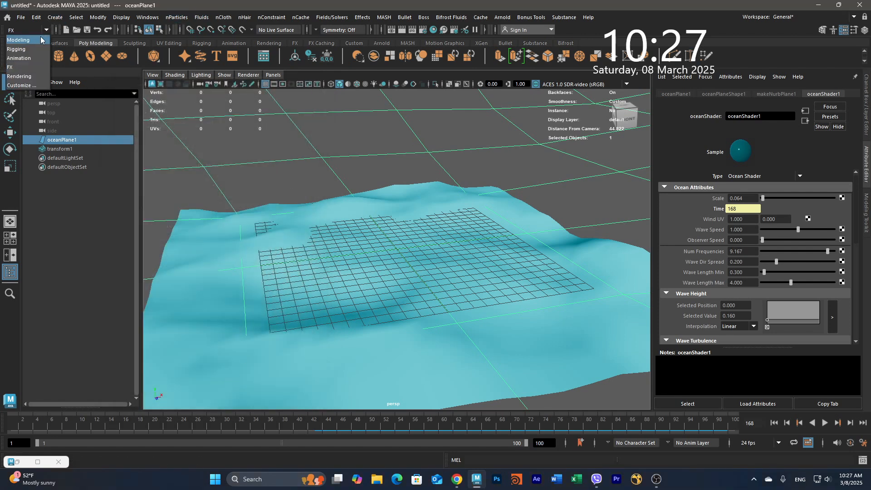
left_click(25, 77)
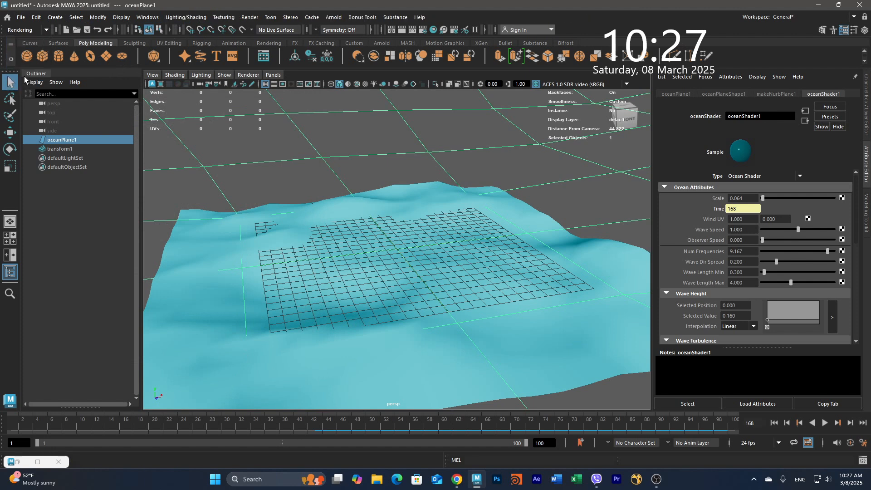
left_click(253, 19)
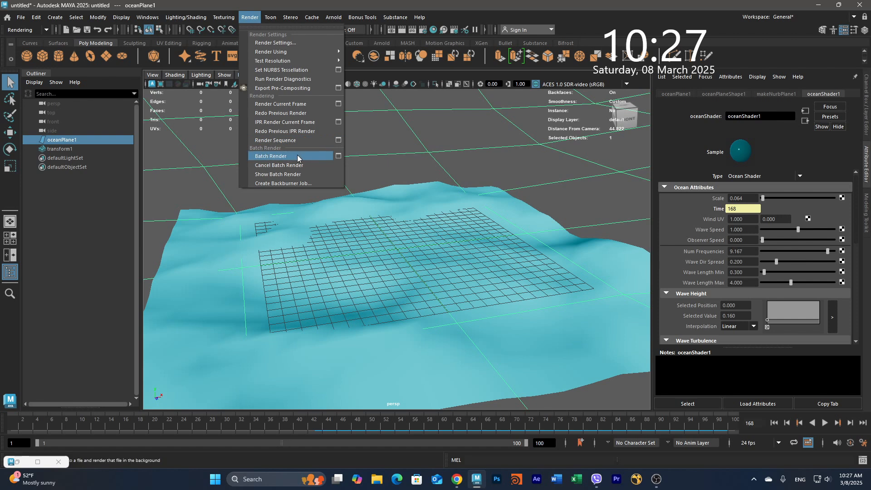
left_click(337, 157)
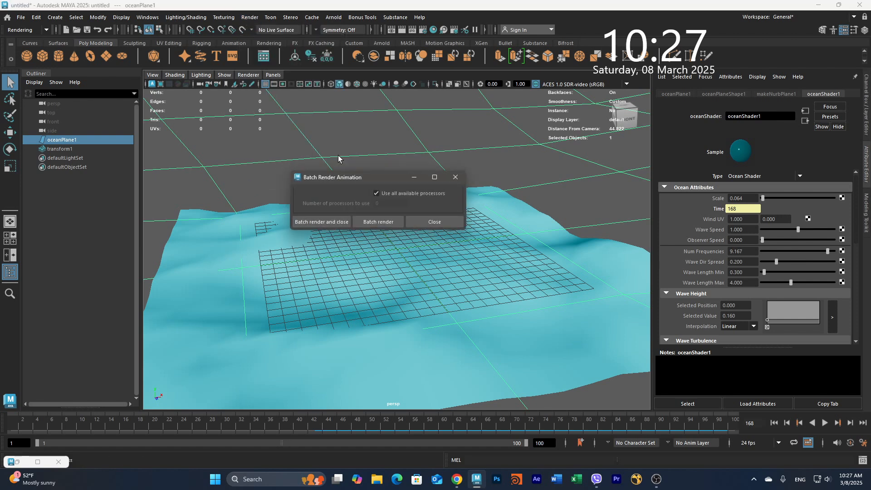
left_click(377, 194)
left_click(376, 194)
left_click(380, 223)
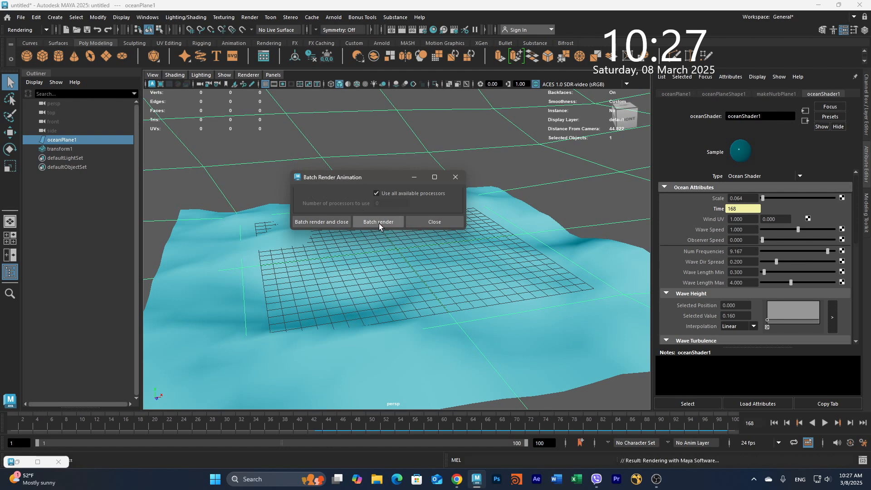
- Open the Script Editor to check the batch render progress, then close it
left_click(862, 461)
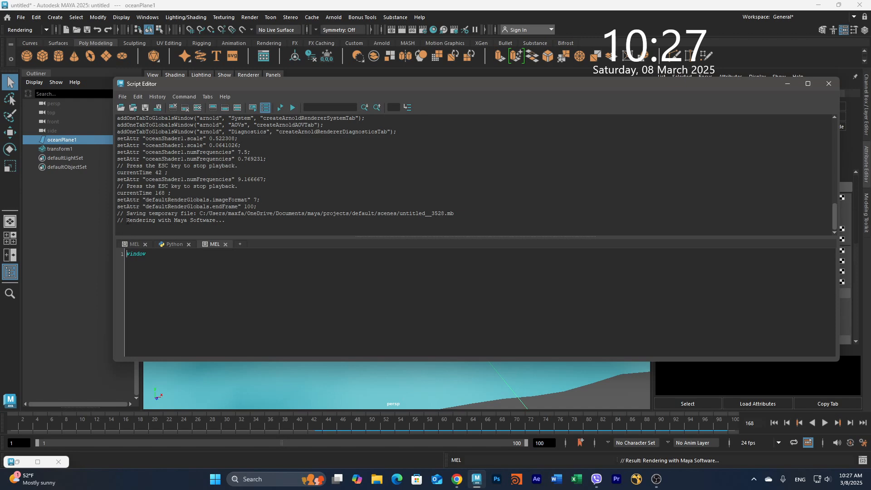
left_click_drag(127, 221, 238, 221)
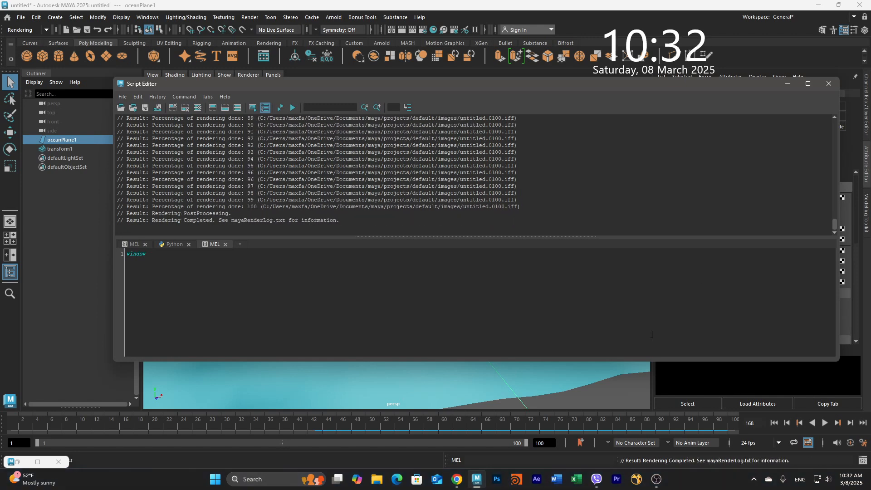
left_click(831, 85)
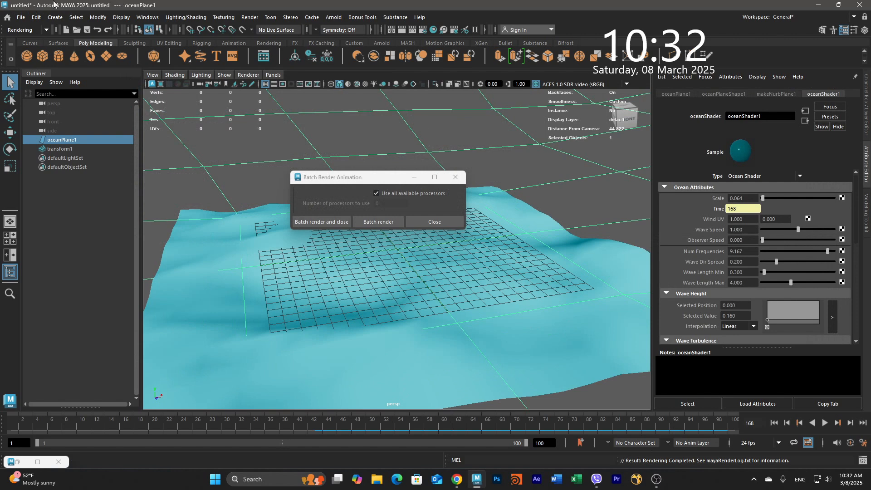
- View the rendered sequence by opening untitled.0001.iff from the images folder, and show it full screen
left_click(21, 18)
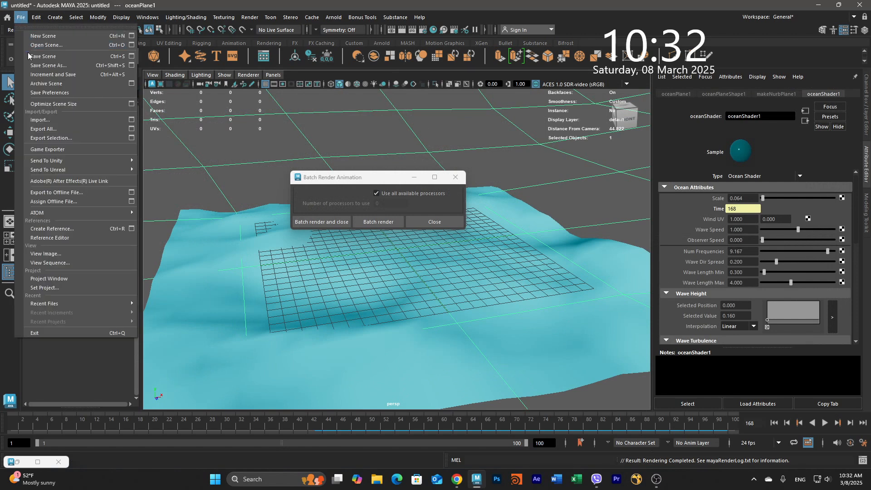
left_click(51, 262)
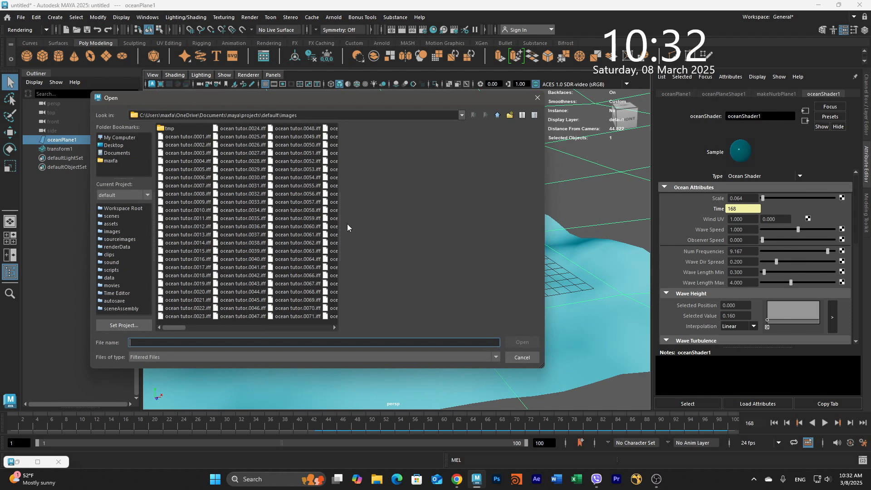
left_click_drag(340, 226, 483, 223)
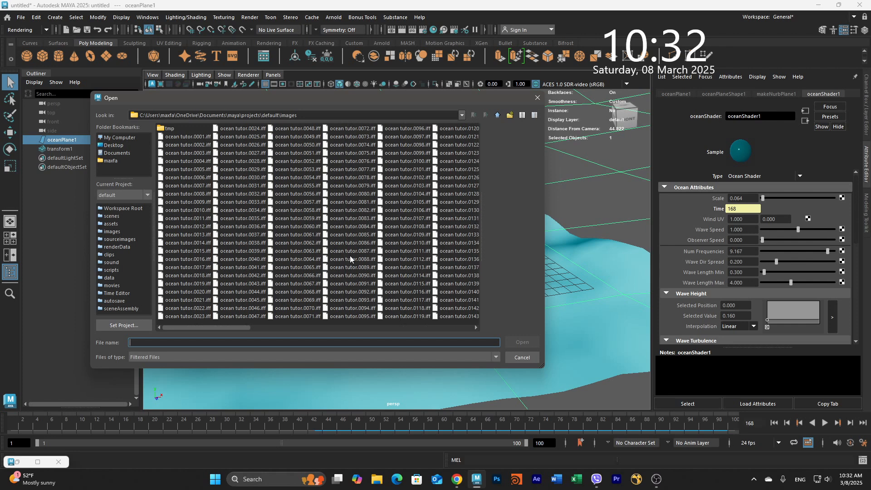
left_click(244, 325)
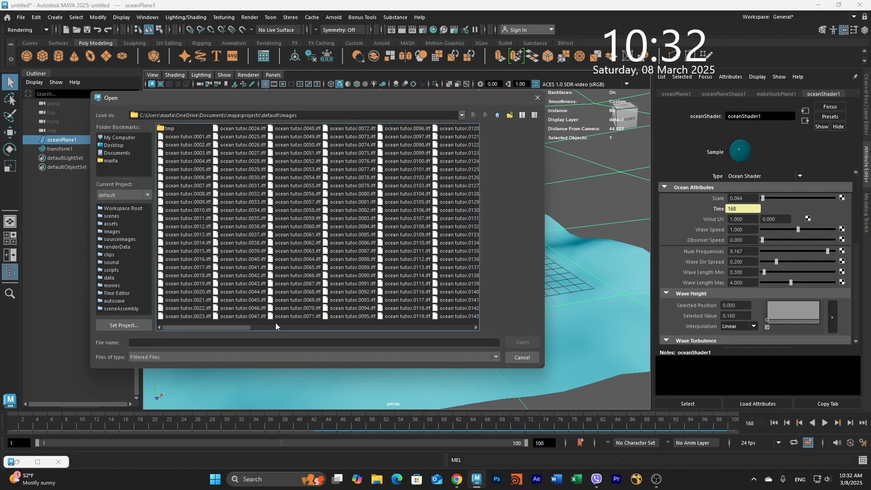
left_click_drag(227, 325, 472, 323)
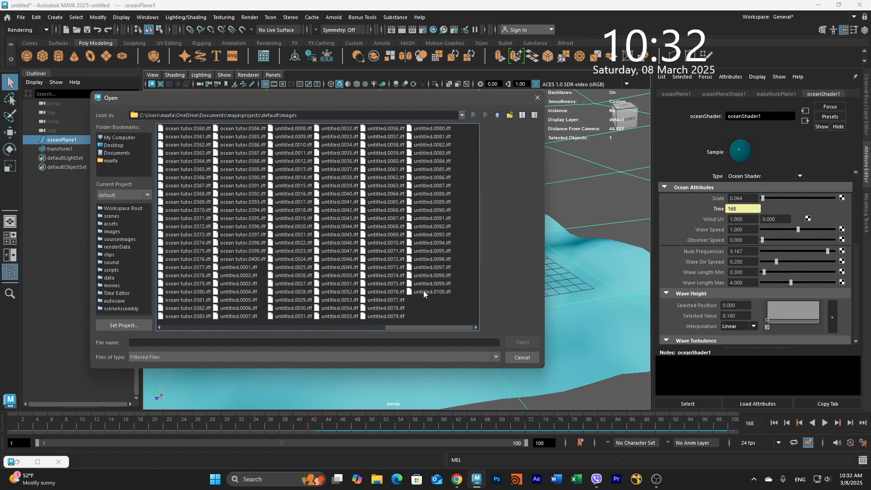
left_click(246, 267)
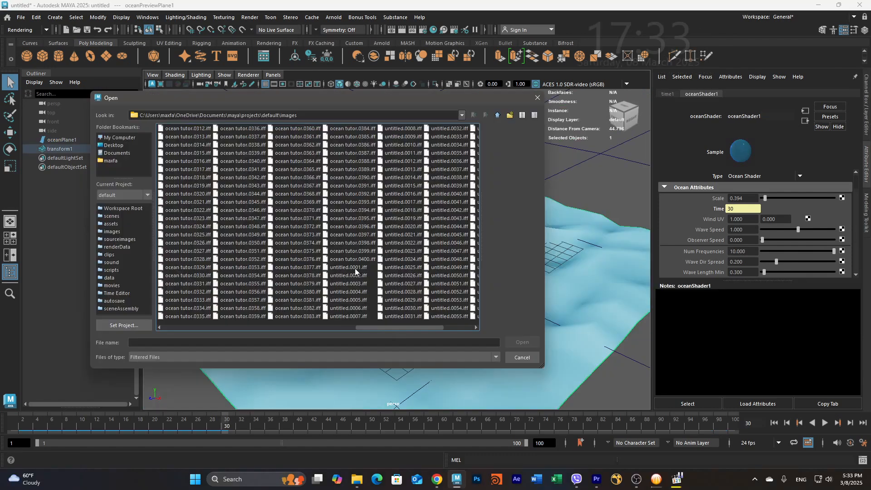
left_click(523, 343)
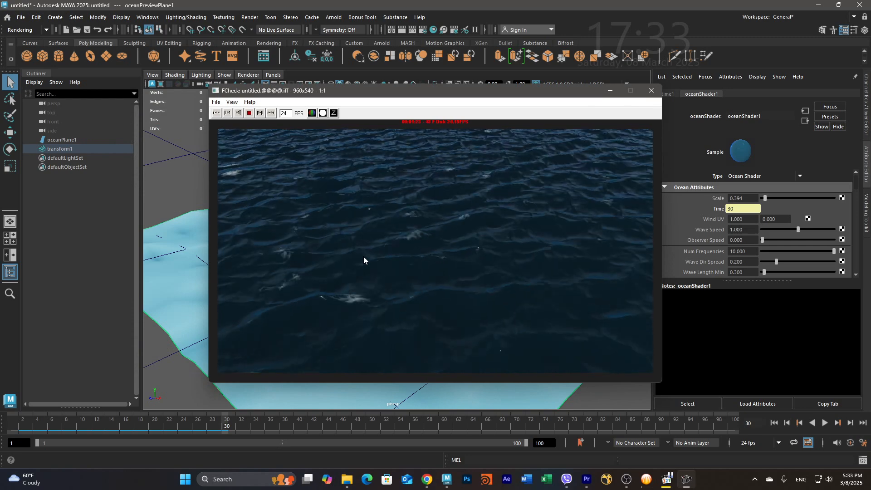
left_click(232, 101)
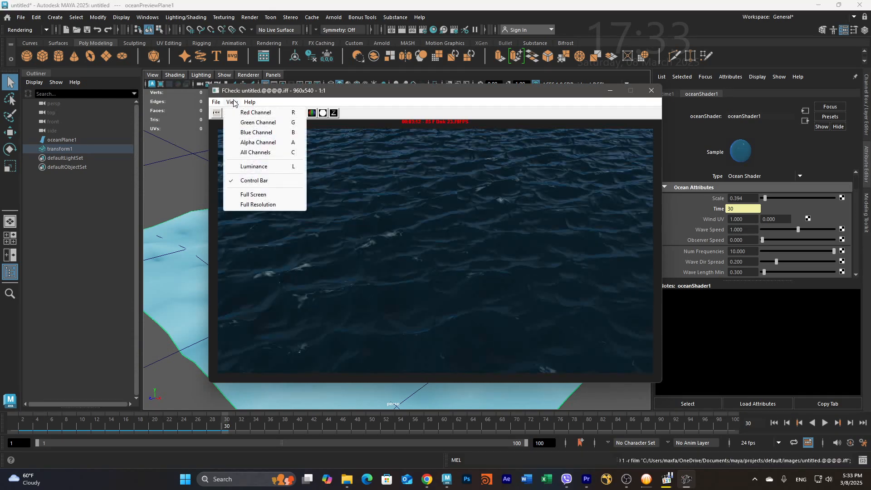
left_click(254, 194)
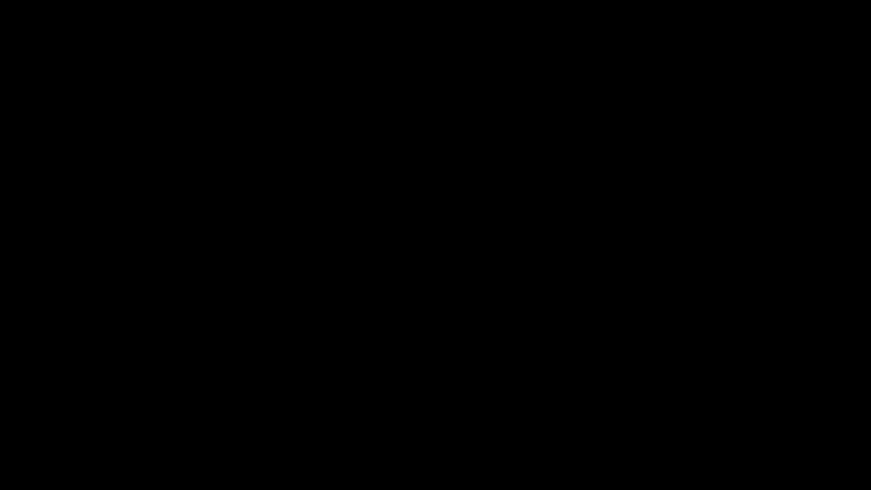